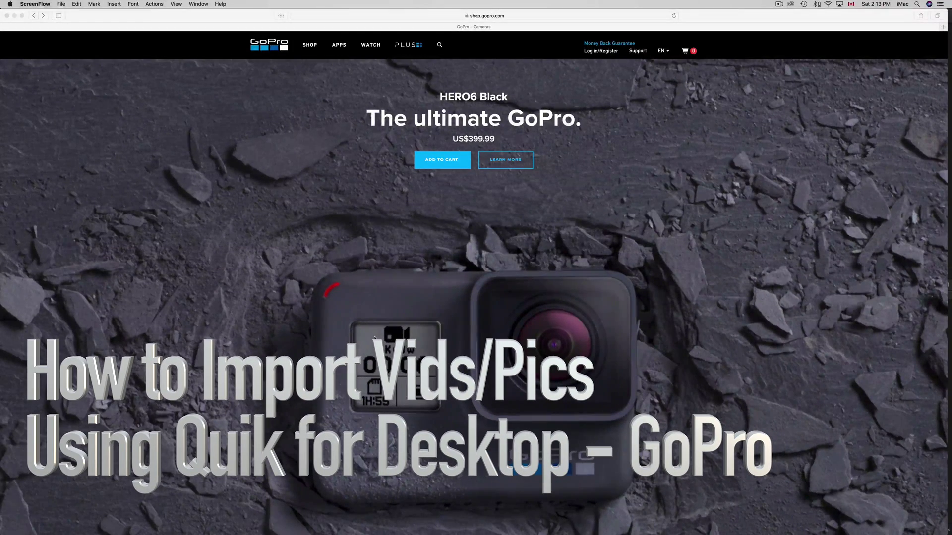
pyautogui.scroll(-5, 375, 338)
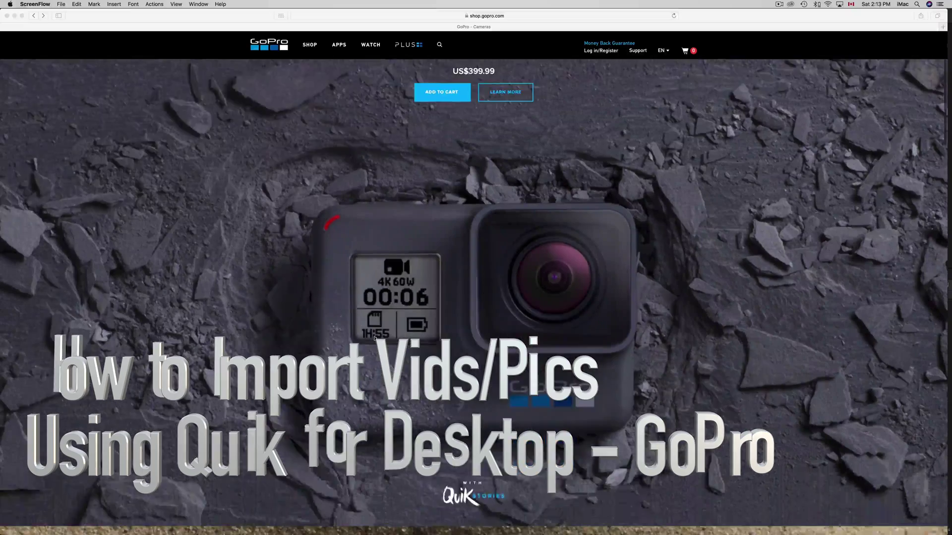
pyautogui.scroll(-5, 374, 338)
pyautogui.scroll(-5, 375, 338)
pyautogui.scroll(-5, 375, 338)
pyautogui.scroll(-5, 375, 338)
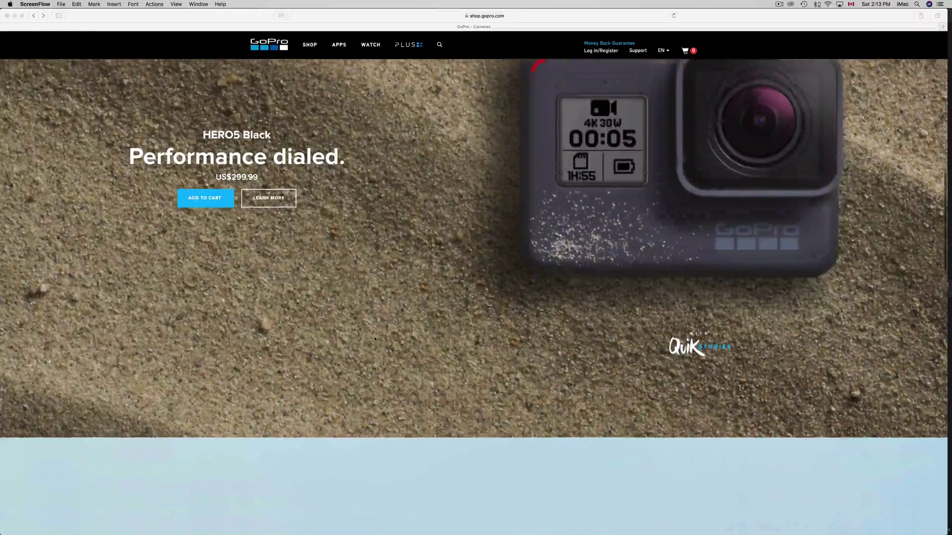
pyautogui.scroll(-3, 374, 338)
pyautogui.scroll(-3, 374, 338)
pyautogui.scroll(-5, 375, 338)
pyautogui.scroll(-5, 375, 338)
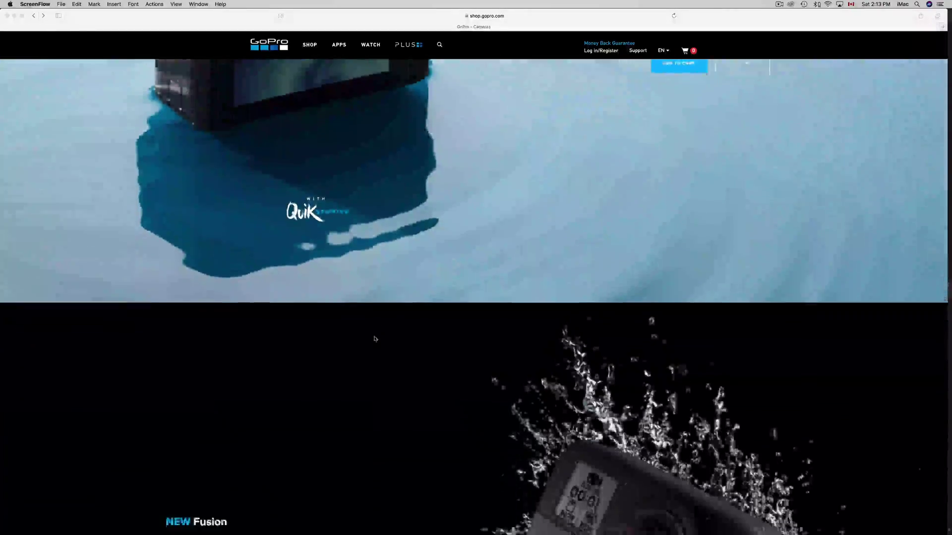
pyautogui.scroll(-4, 375, 338)
pyautogui.scroll(-3, 374, 338)
pyautogui.scroll(-5, 376, 339)
pyautogui.scroll(-4, 375, 338)
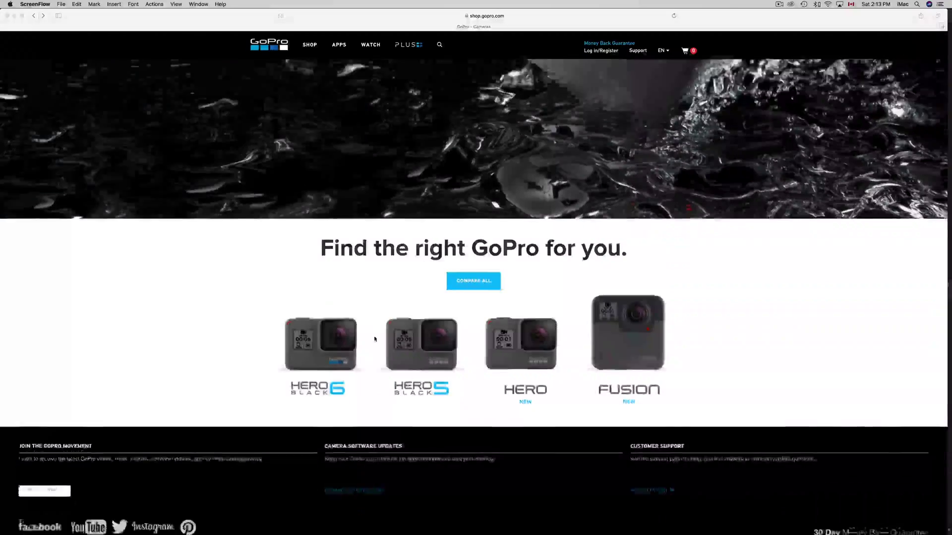
pyautogui.scroll(-2, 375, 338)
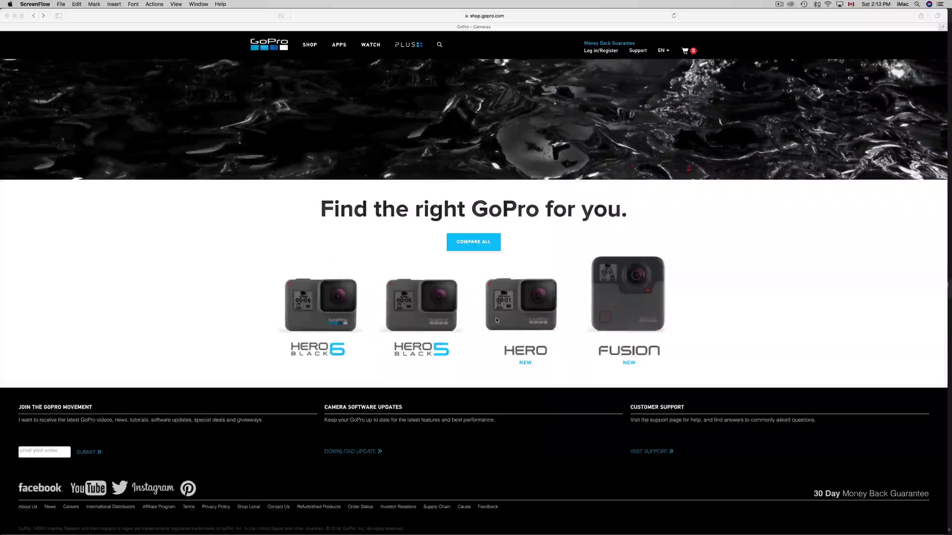
pyautogui.scroll(10, 496, 320)
pyautogui.scroll(8, 497, 320)
pyautogui.scroll(8, 496, 320)
pyautogui.scroll(3, 497, 320)
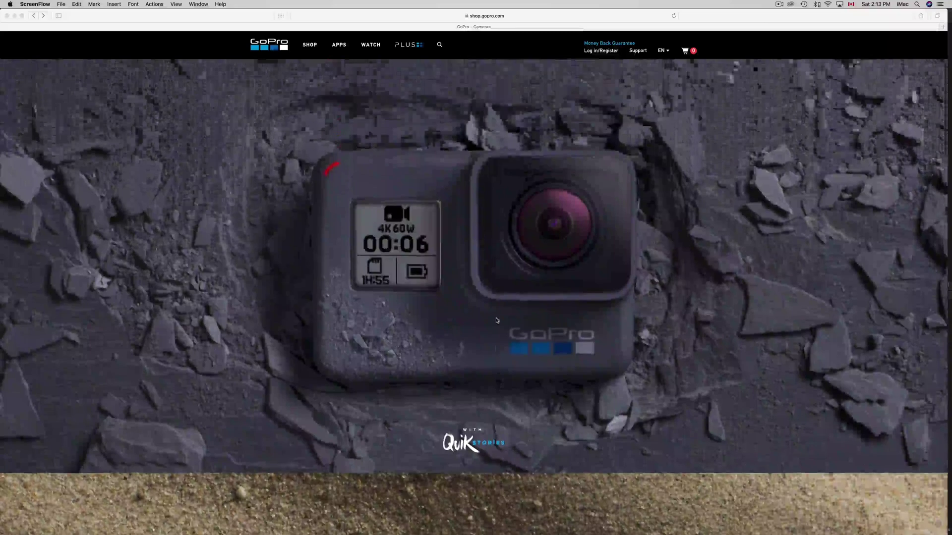
pyautogui.scroll(5, 497, 320)
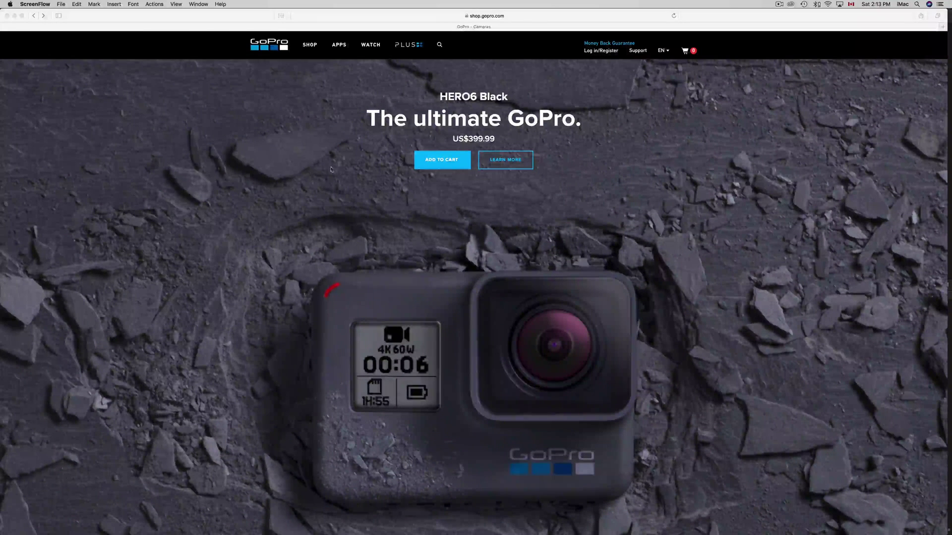
# - Go from the GoPro site's APPS overview to the Quik | Desktop product page in Safari
pyautogui.click(521, 18)
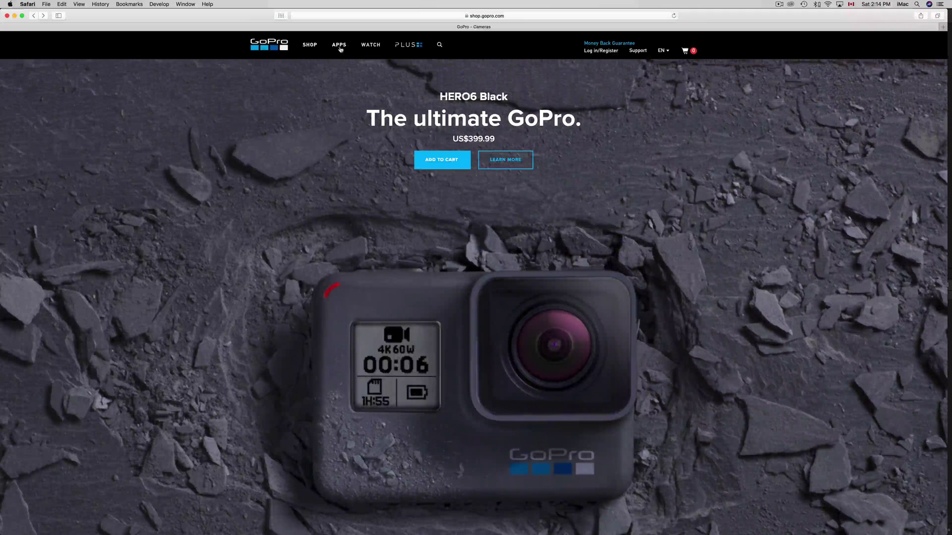
pyautogui.click(339, 45)
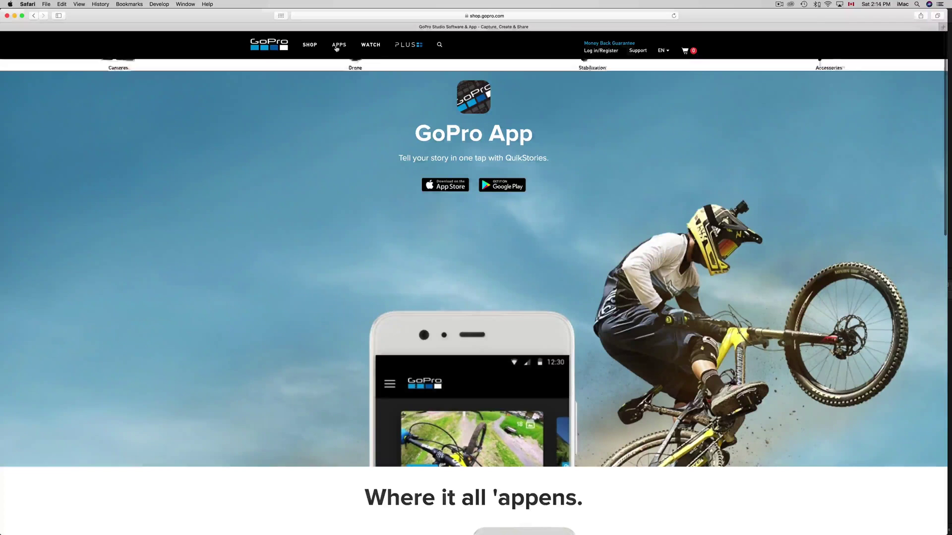
pyautogui.scroll(-15, 531, 252)
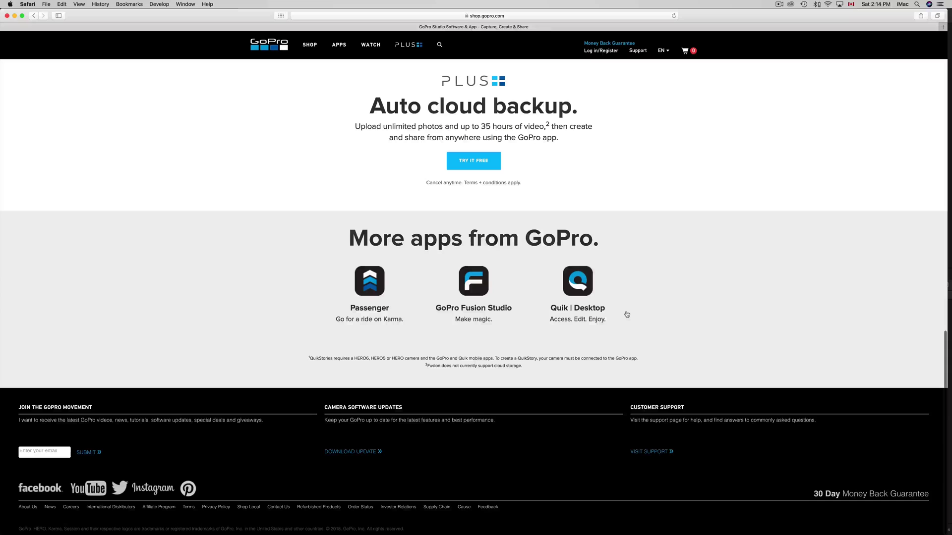
pyautogui.click(583, 286)
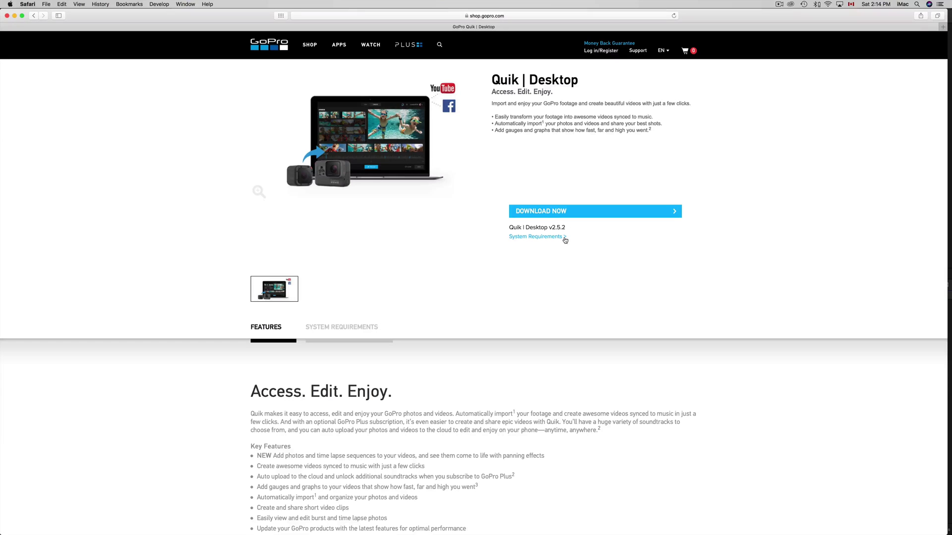
# - Show Quik's System Requirements and highlight the Windows and Mac requirement columns
pyautogui.click(535, 237)
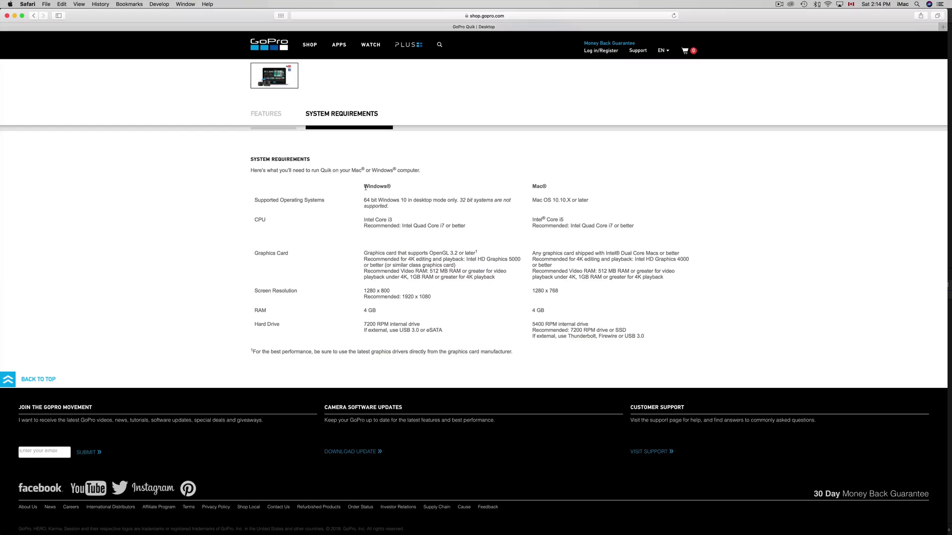
pyautogui.moveTo(363, 187); pyautogui.dragTo(480, 337)
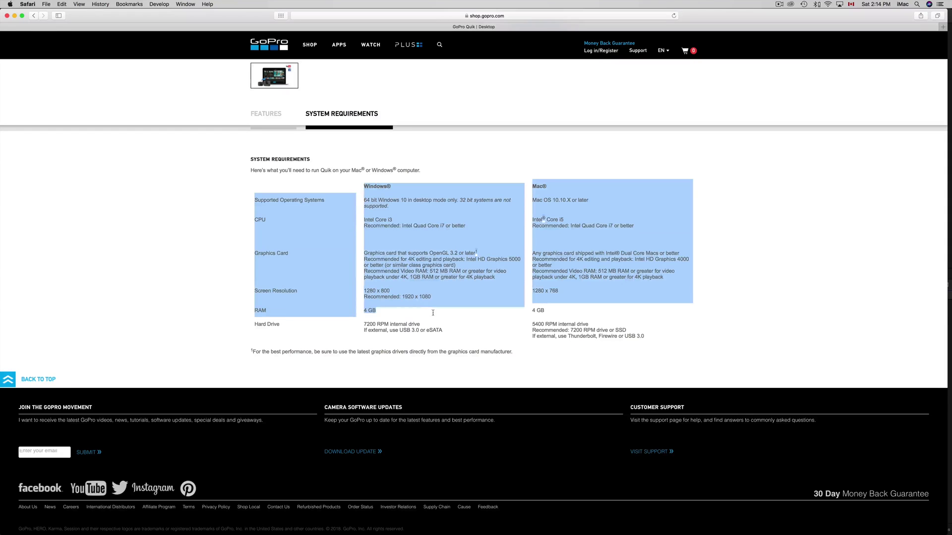
pyautogui.click(570, 217)
pyautogui.moveTo(533, 186); pyautogui.dragTo(583, 341)
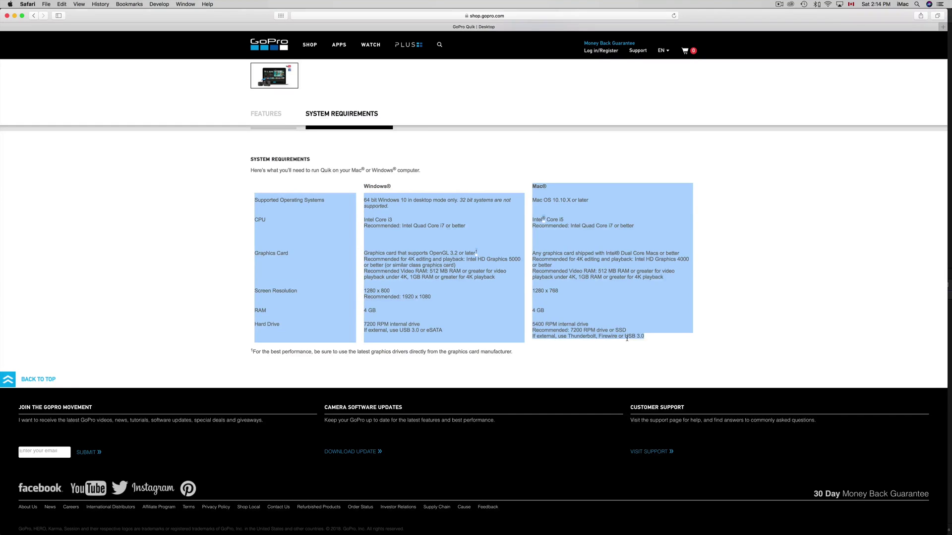
pyautogui.click(648, 340)
# - Highlight the Mac and Windows requirements again, then bring up Launchpad
pyautogui.moveTo(647, 339); pyautogui.dragTo(544, 205)
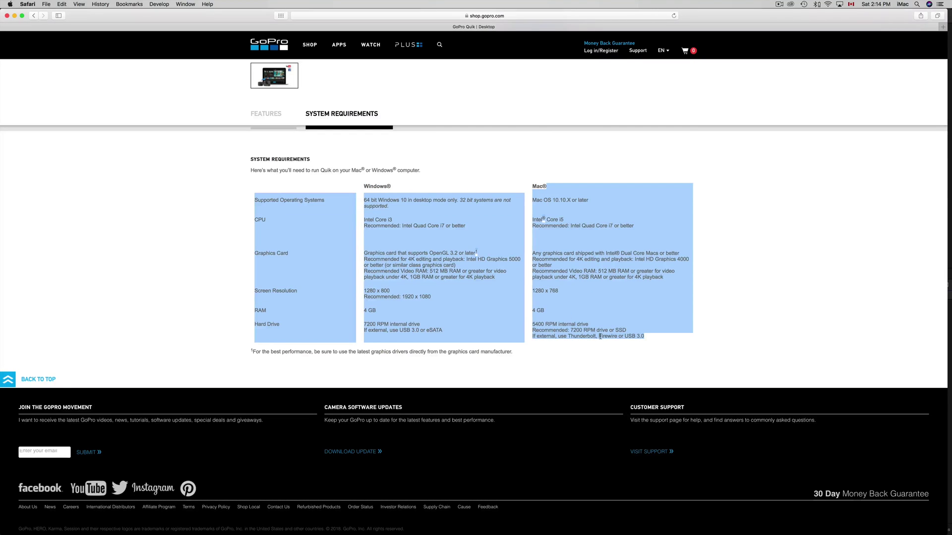
pyautogui.click(564, 331)
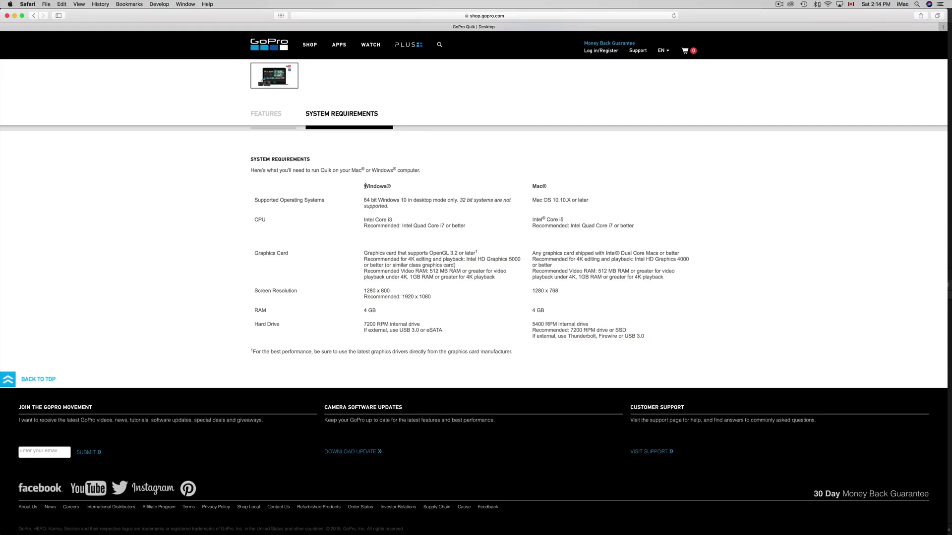
pyautogui.moveTo(366, 187); pyautogui.dragTo(418, 346)
pyautogui.click(465, 335)
pyautogui.click(128, 518)
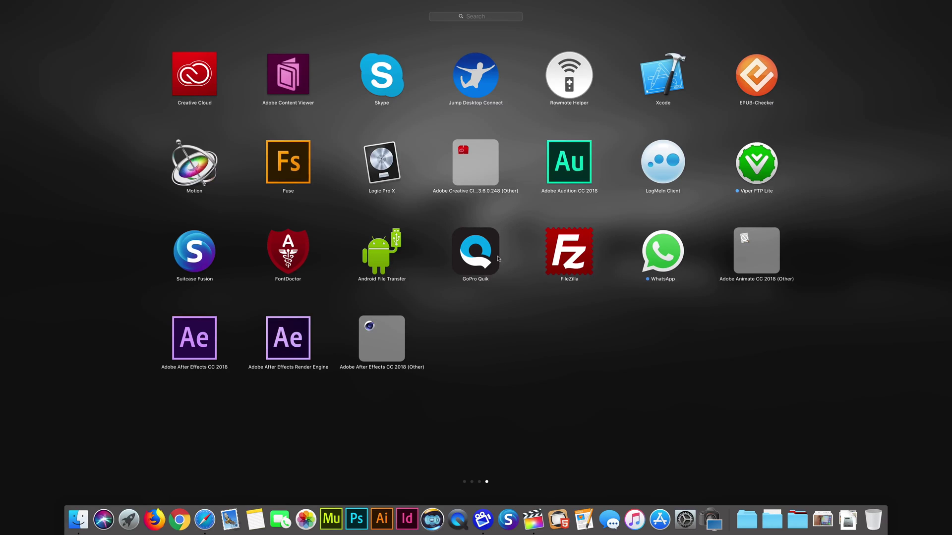
# - Close Launchpad by clicking an empty area of the app grid
pyautogui.click(498, 336)
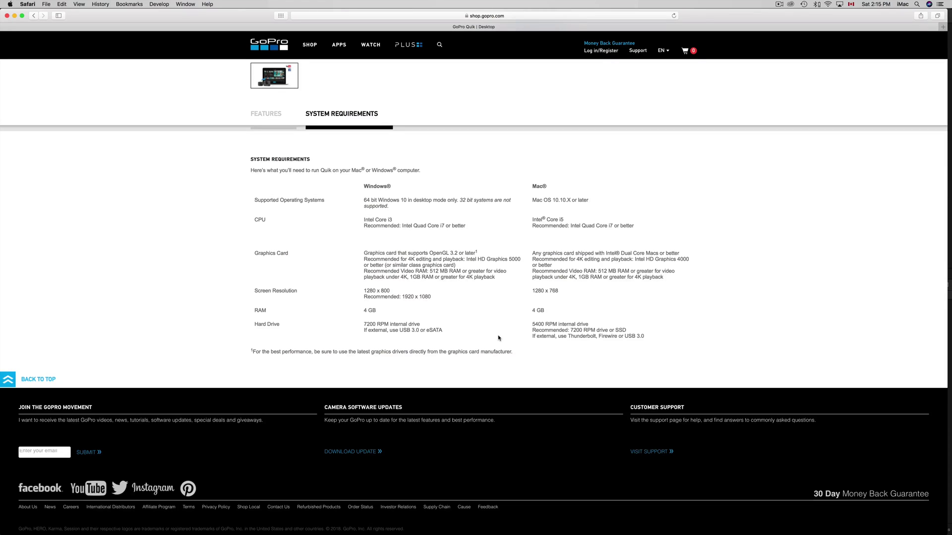
# - Switch to GoPro Quik and enlarge its window to reveal the HERO3+ import location
pyautogui.press('super+Tab')
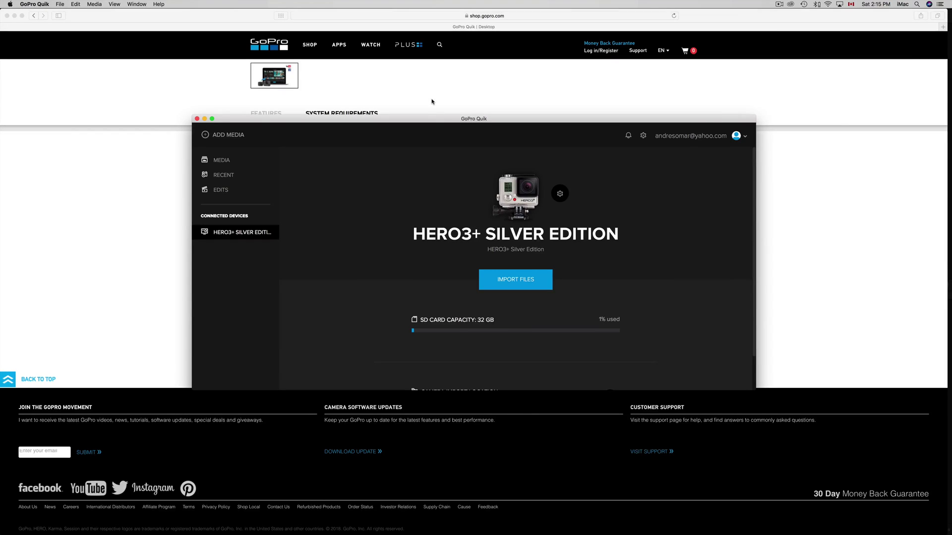
pyautogui.moveTo(435, 122); pyautogui.dragTo(411, 104)
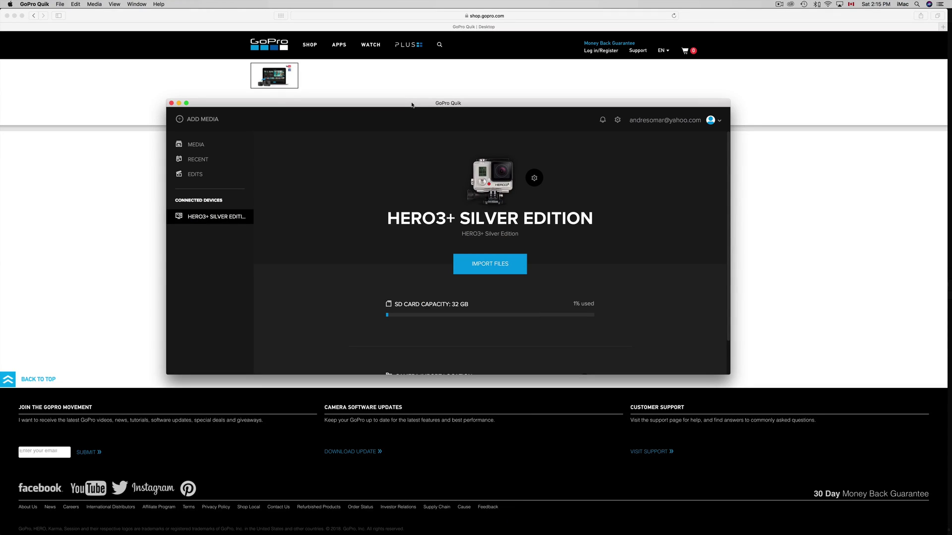
pyautogui.moveTo(412, 104); pyautogui.dragTo(425, 80)
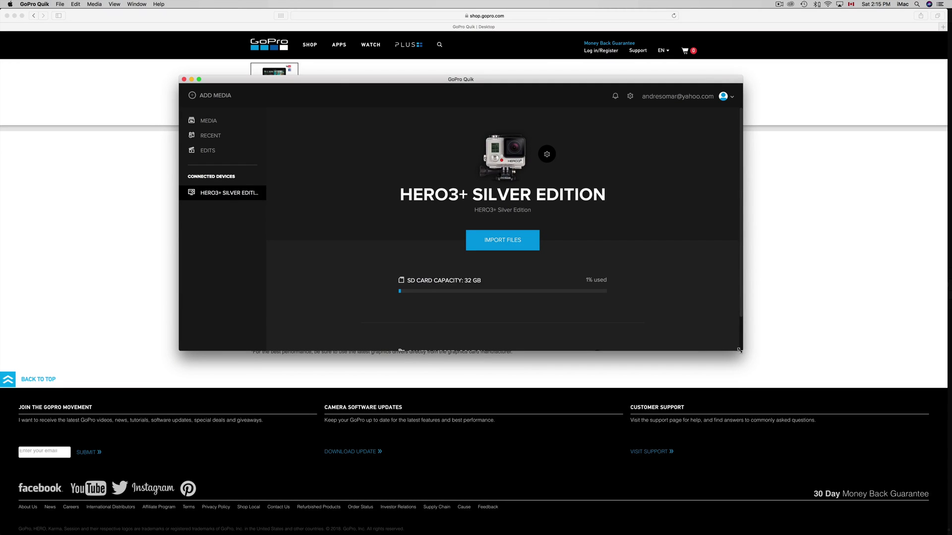
pyautogui.moveTo(739, 350); pyautogui.dragTo(753, 442)
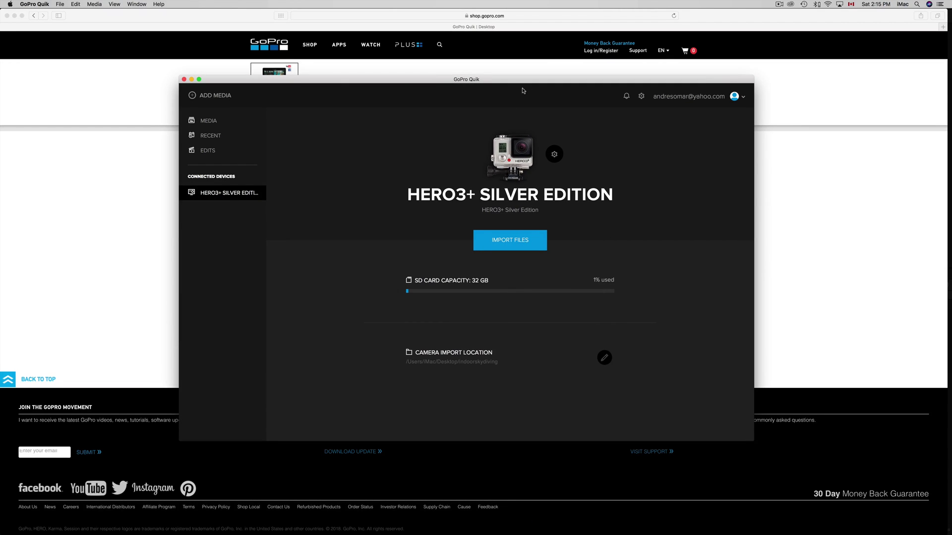
pyautogui.moveTo(526, 80); pyautogui.dragTo(489, 93)
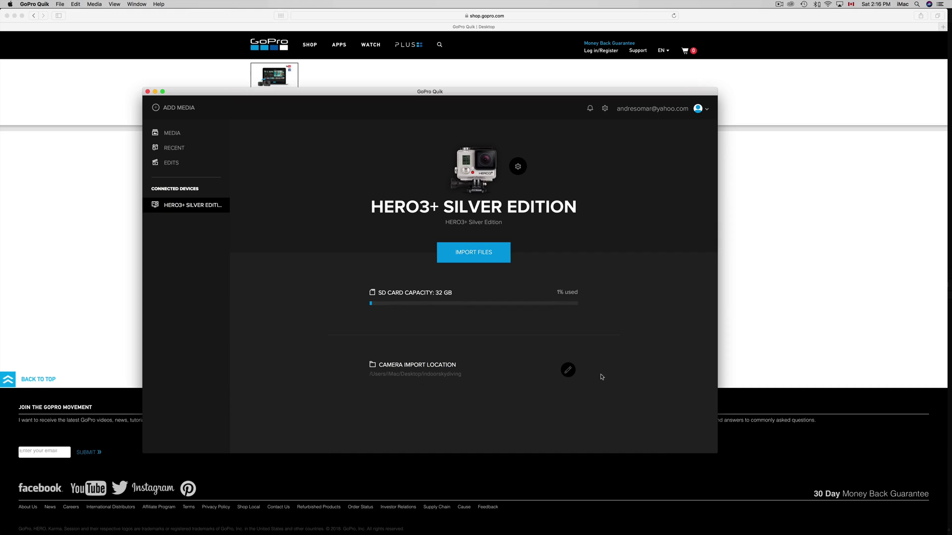
# - Create a Desktop folder named TEMP_DELETE and choose it as the HERO3+ import location
pyautogui.click(569, 371)
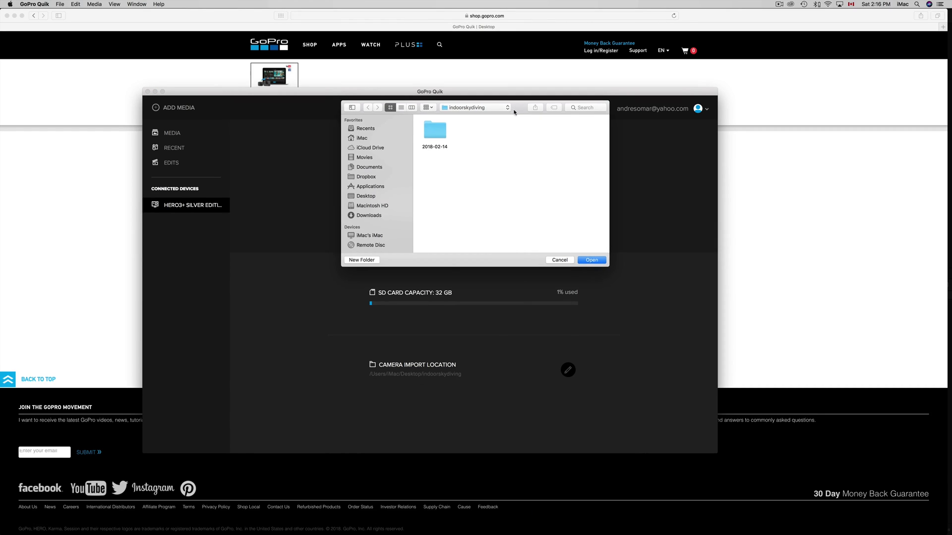
pyautogui.moveTo(512, 112); pyautogui.dragTo(454, 174)
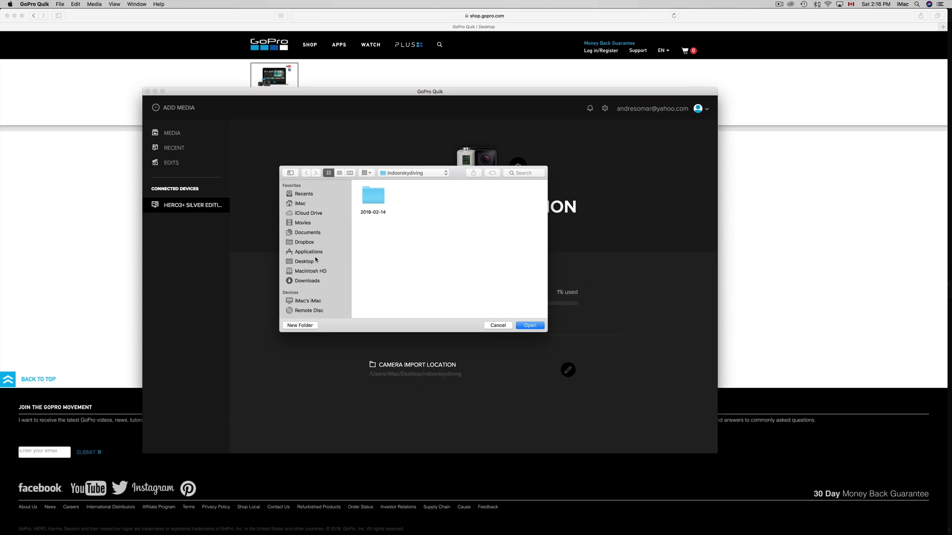
pyautogui.click(303, 261)
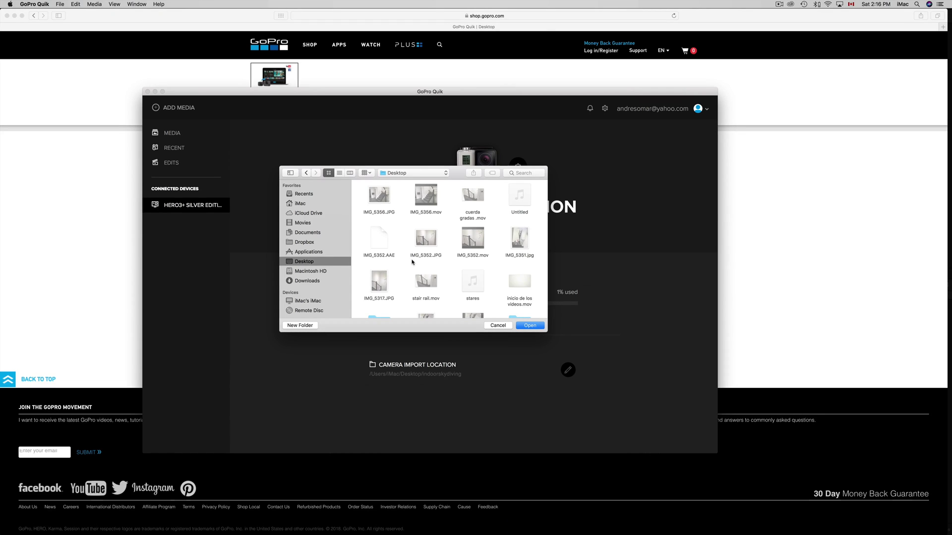
pyautogui.click(299, 325)
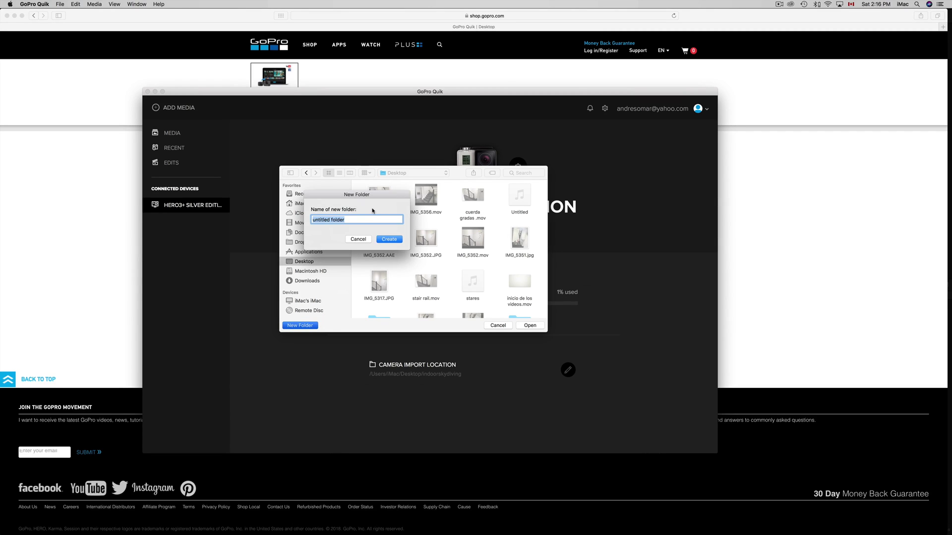
pyautogui.write('TEMP')
pyautogui.write('_DELETE')
pyautogui.click(388, 240)
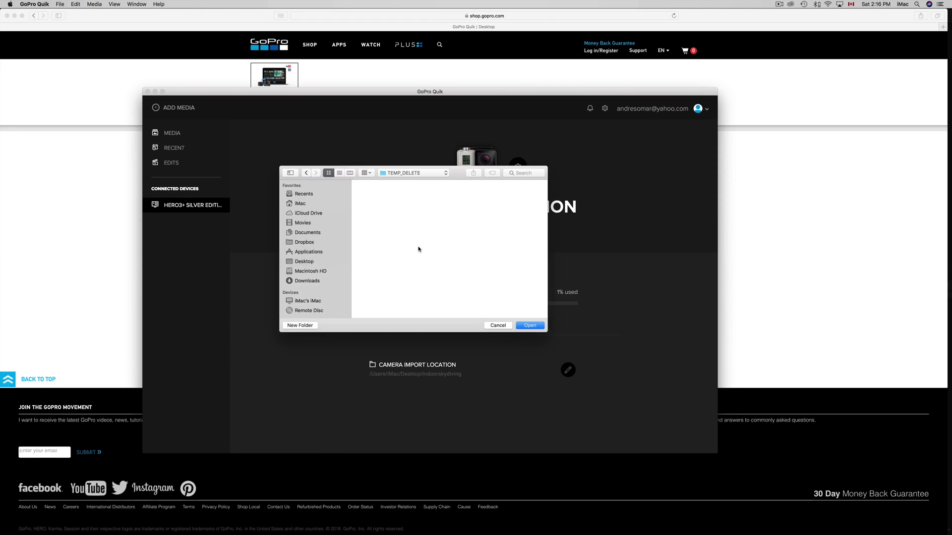
pyautogui.click(530, 325)
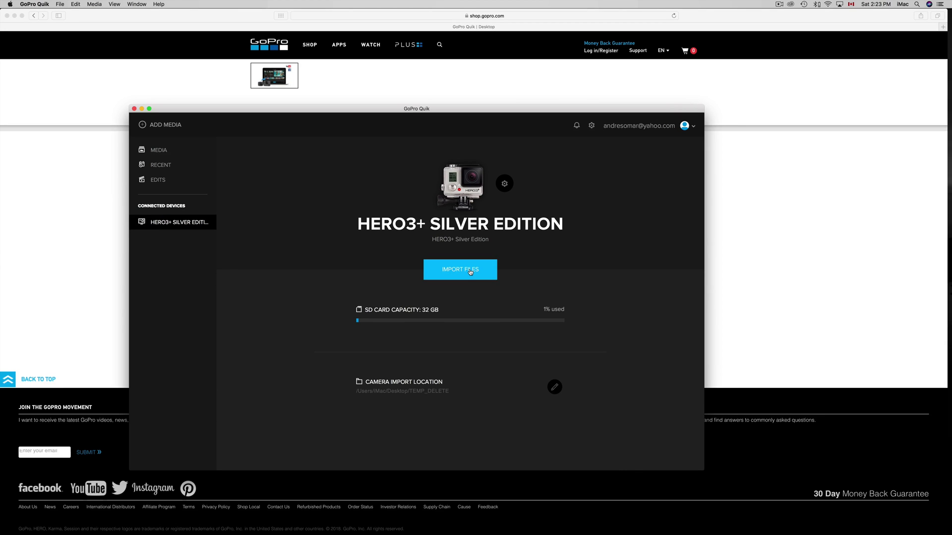
# - Import the HERO3+ camera files, then view the two new clips under Recent
pyautogui.click(470, 272)
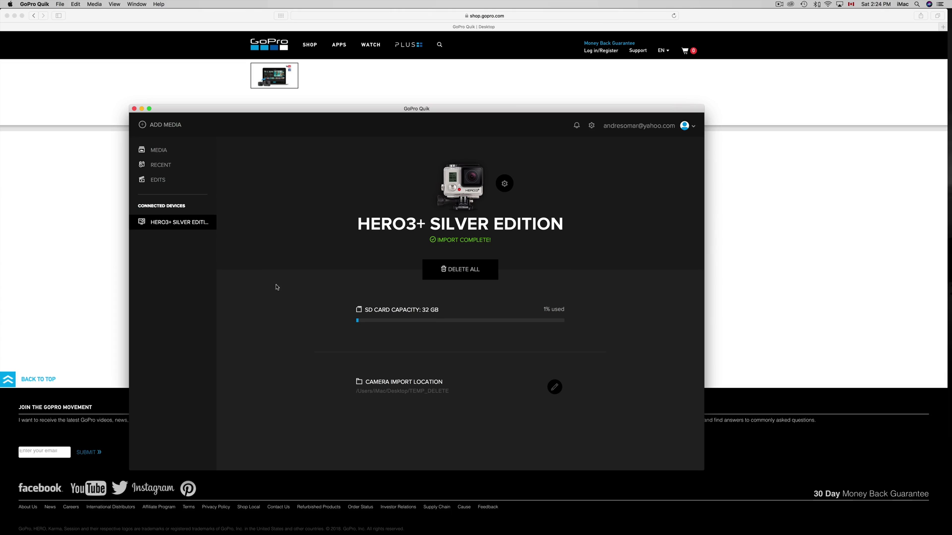
pyautogui.click(161, 165)
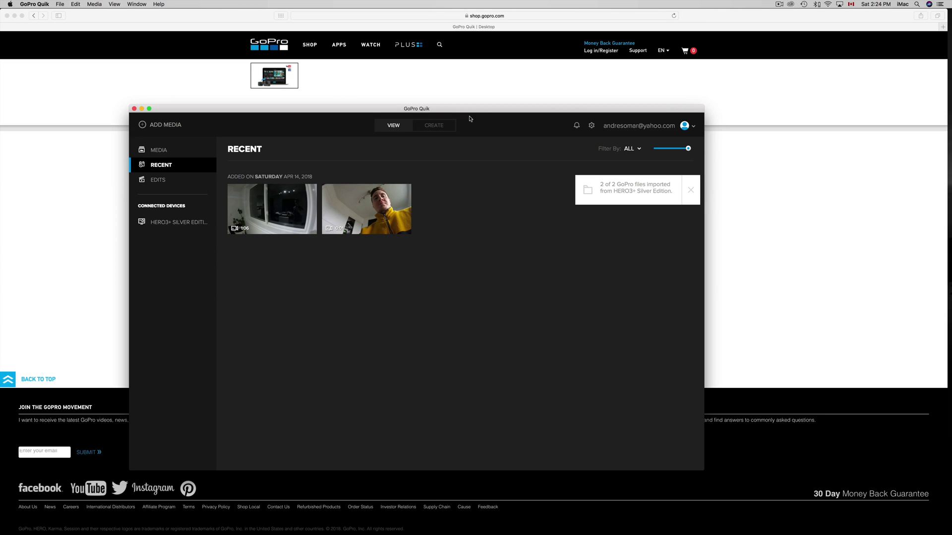
# - Select both imported clips in Recent, then open and close the Share options
pyautogui.moveTo(472, 109); pyautogui.dragTo(460, 105)
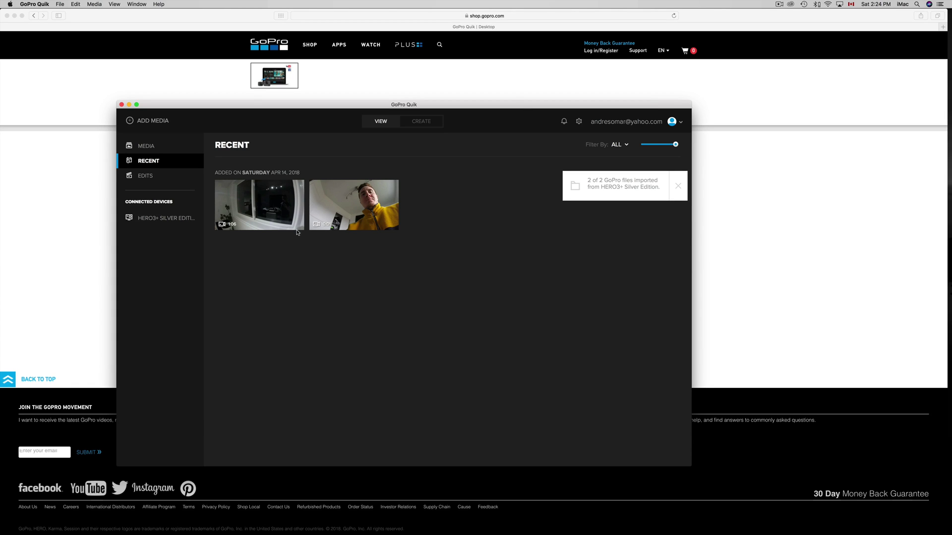
pyautogui.click(286, 207)
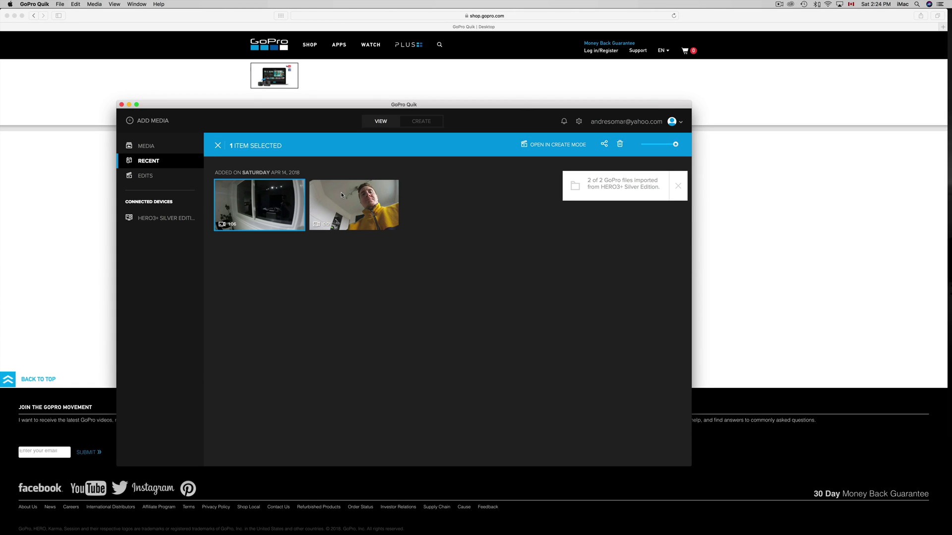
pyautogui.keyDown('shift'); pyautogui.click(341, 200); pyautogui.keyUp('shift')
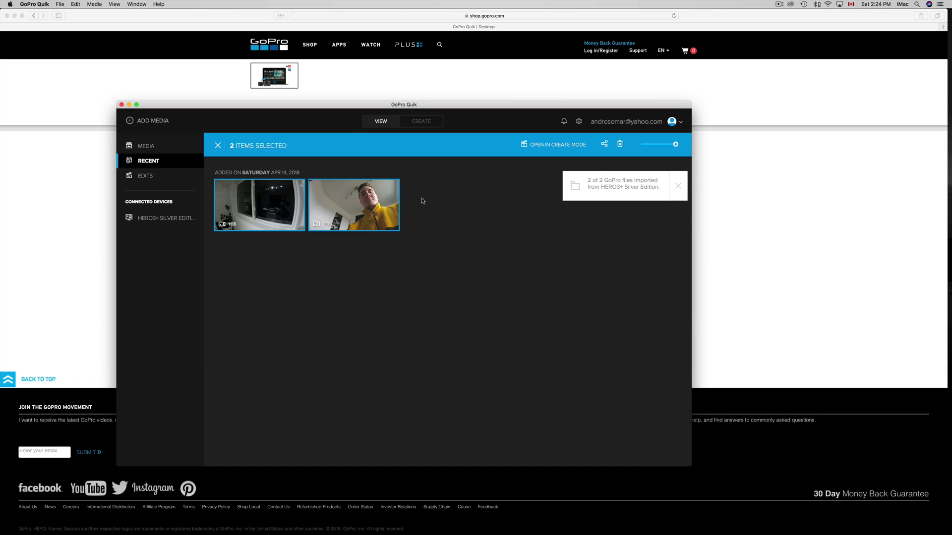
pyautogui.click(605, 146)
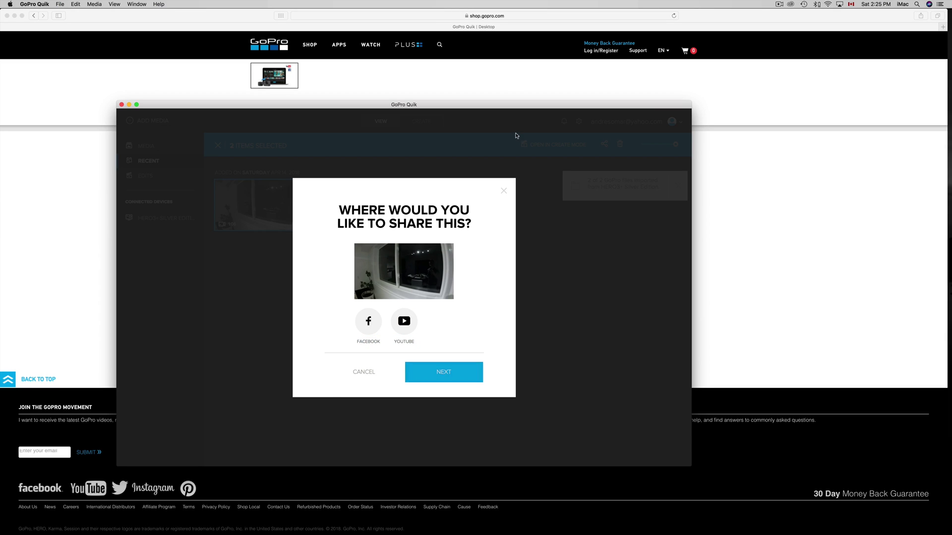
pyautogui.click(503, 194)
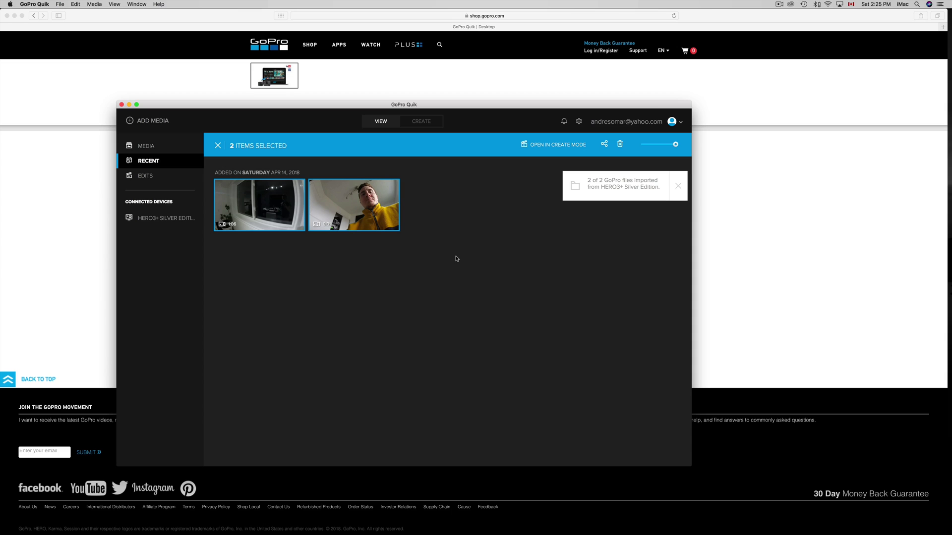
# - In Finder, open TEMP_DELETE's 2018-04-14 folder, then its HERO3+ Silver Edition 1 folder
pyautogui.press('super+Tab')
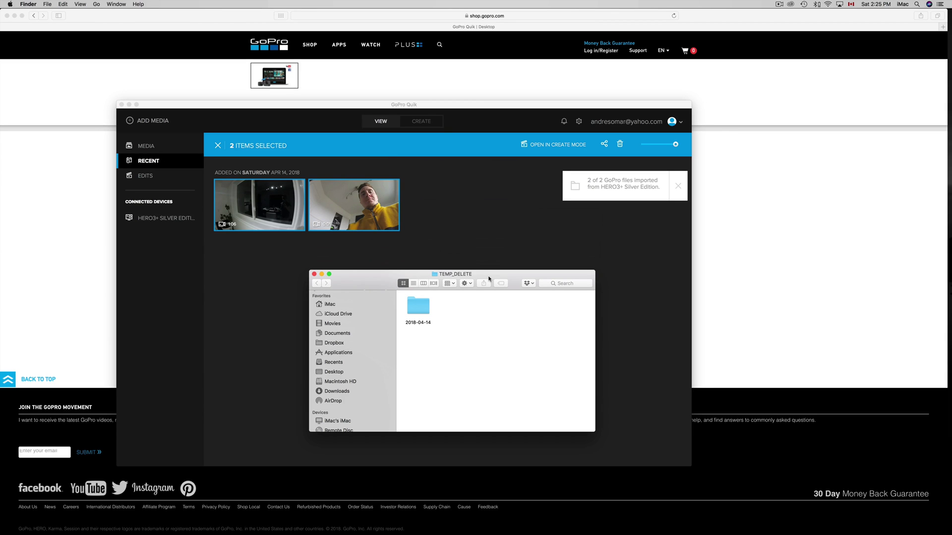
pyautogui.moveTo(489, 278); pyautogui.dragTo(460, 277)
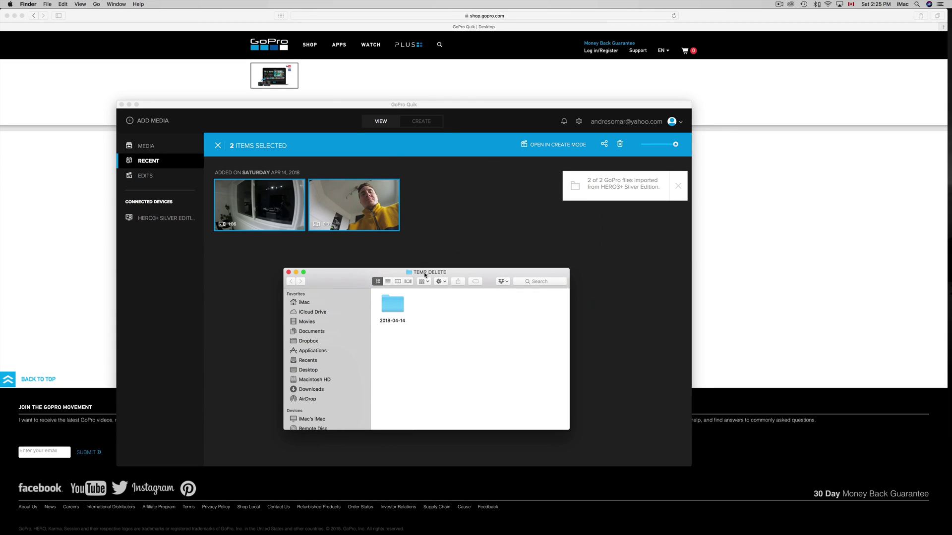
pyautogui.doubleClick(392, 311)
pyautogui.doubleClick(393, 305)
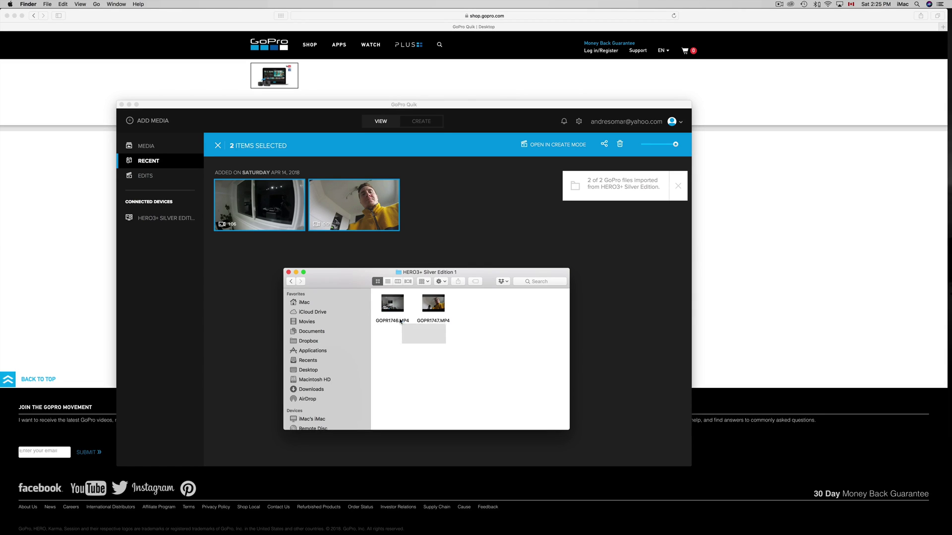
# - Drag-select the GOPR1746.MP4 and GOPR1747.MP4 clips
pyautogui.moveTo(446, 346); pyautogui.dragTo(376, 294)
pyautogui.click(423, 380)
pyautogui.moveTo(446, 343); pyautogui.dragTo(376, 294)
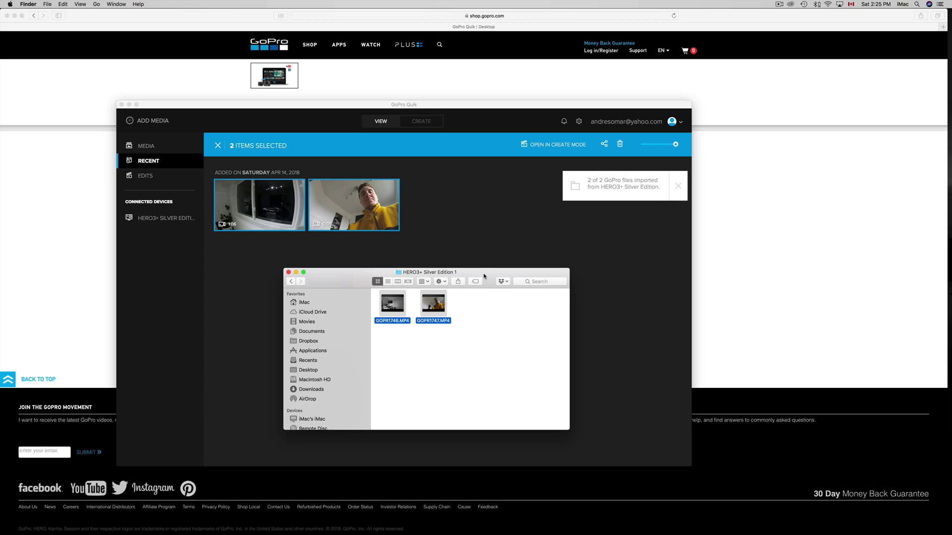
pyautogui.moveTo(483, 277); pyautogui.dragTo(614, 171)
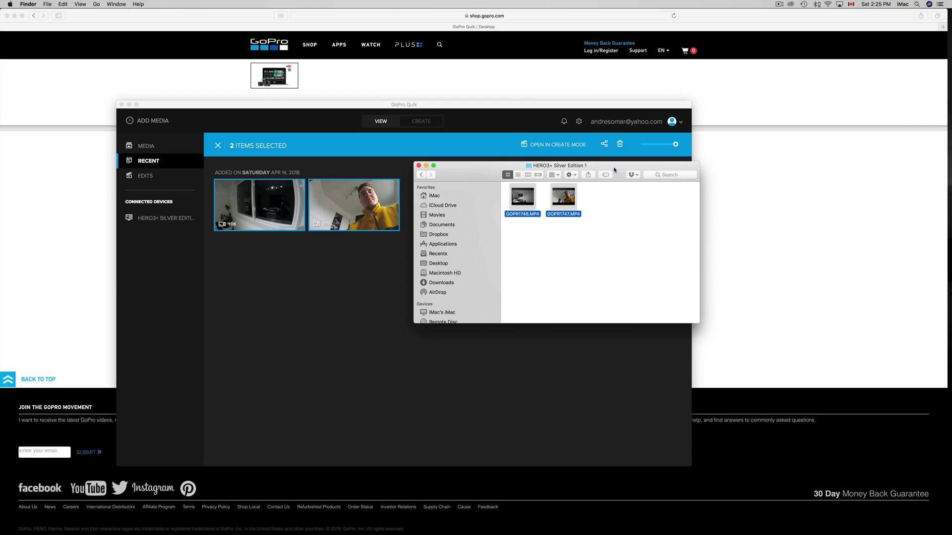